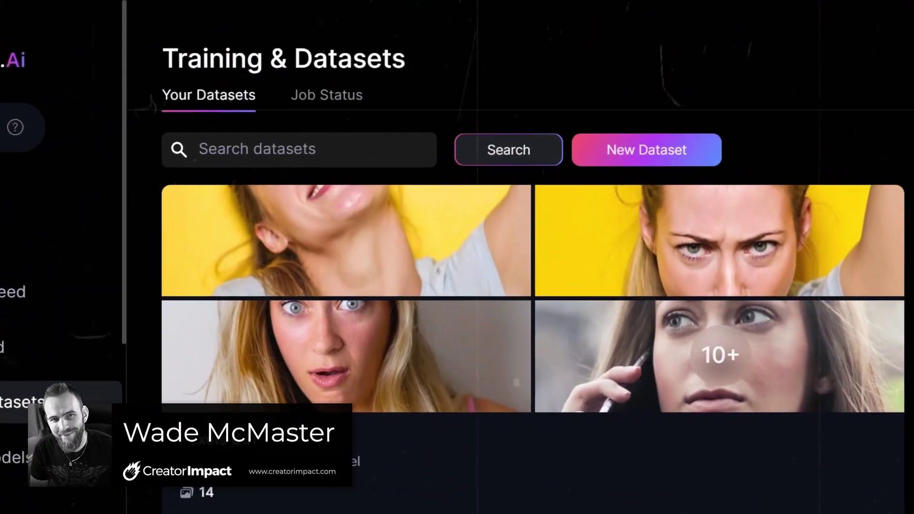
Create a new Alpaca dataset, drag all 25 watercolour images into its upload zone, and proceed
click(636, 162)
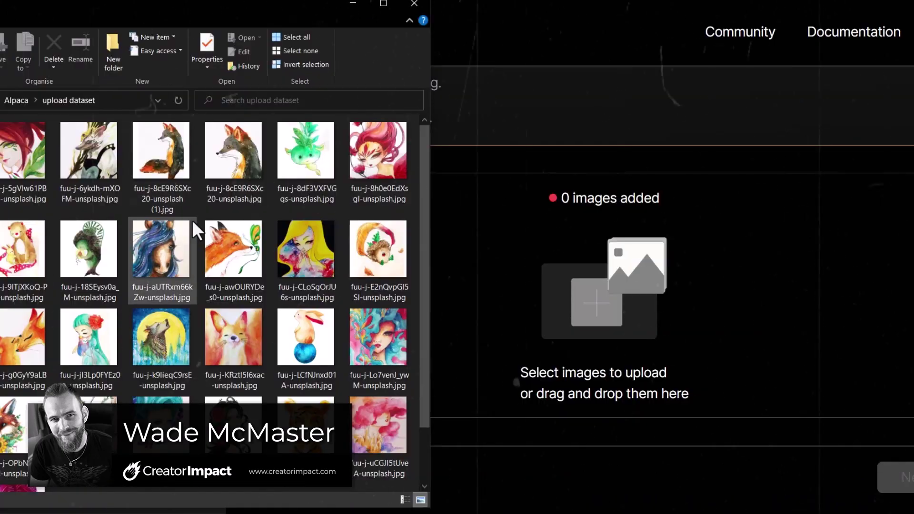
key(ctrl+a)
drag(261, 265, 664, 322)
scroll(664, 329, down, 10)
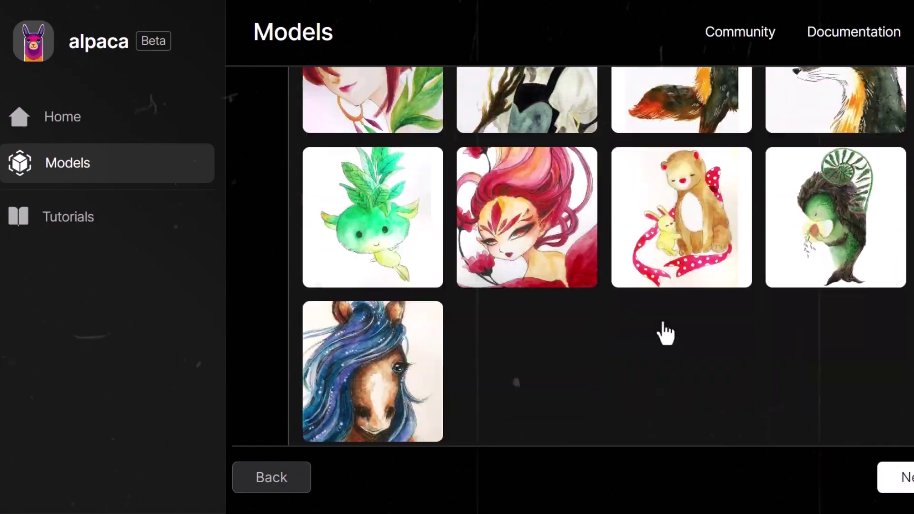
scroll(665, 334, down, 1)
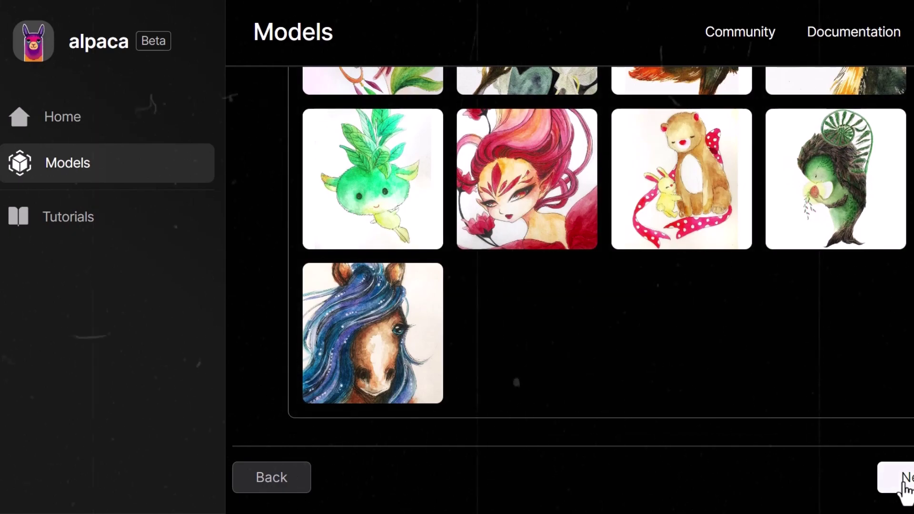
click(905, 484)
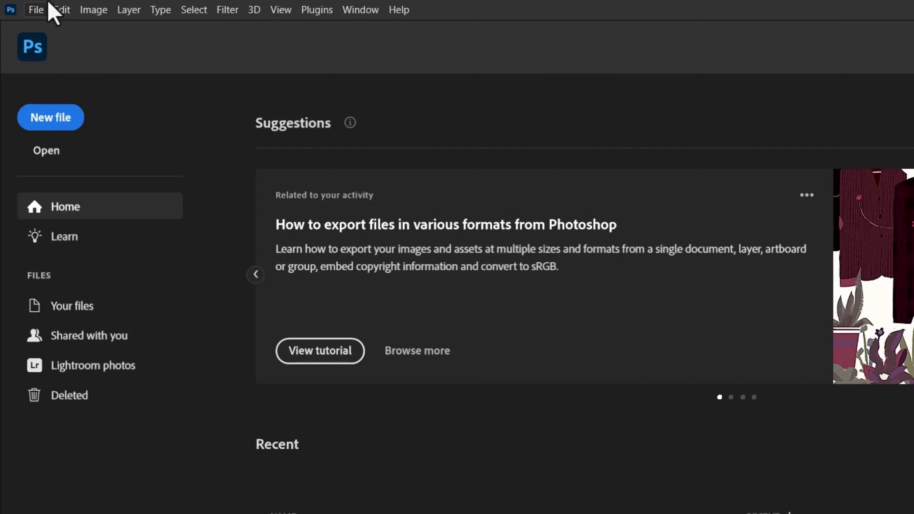
Create a new 1024×1024 px document from File > New
click(45, 7)
click(39, 24)
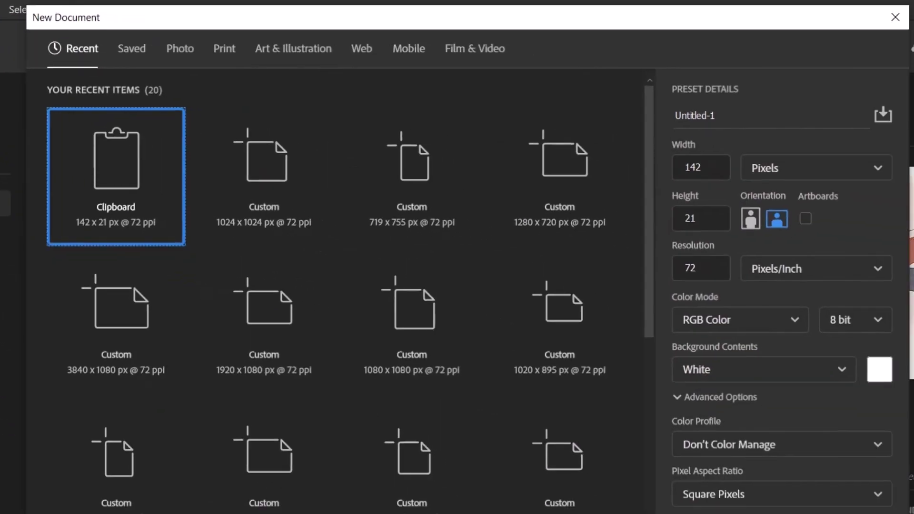
click(720, 179)
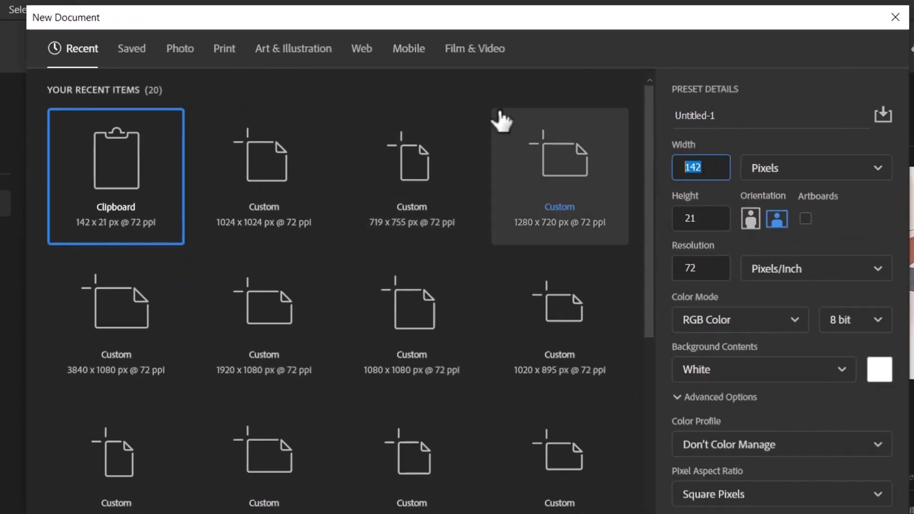
text(1024)
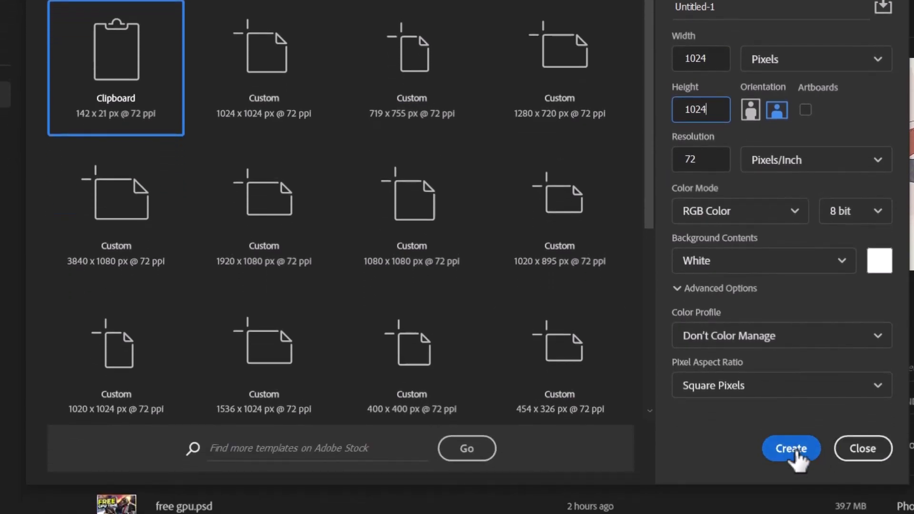
click(793, 450)
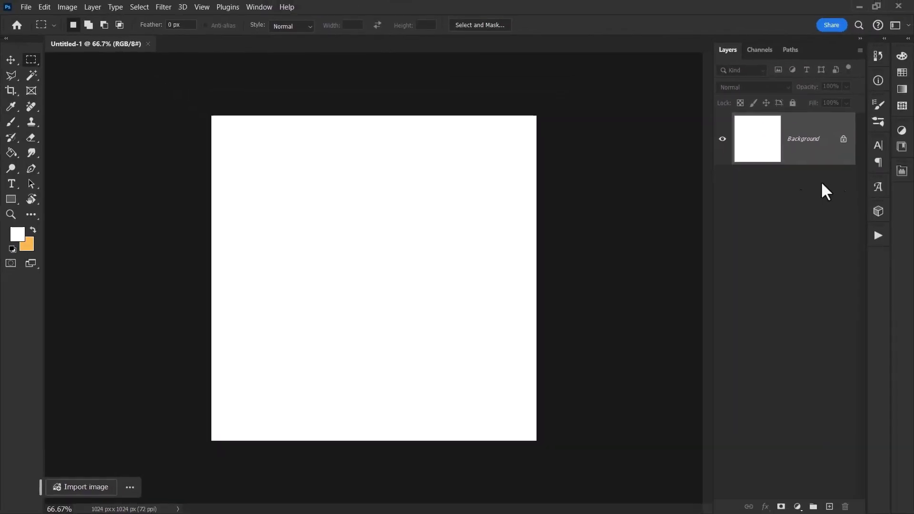
Unlock the Background layer and clear its white pixels to full transparency
click(843, 141)
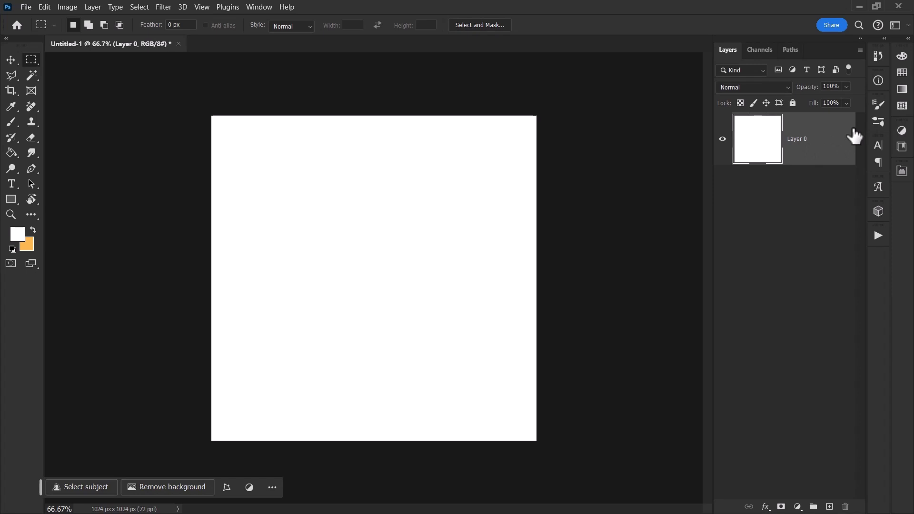
key(ctrl+a)
key(Delete)
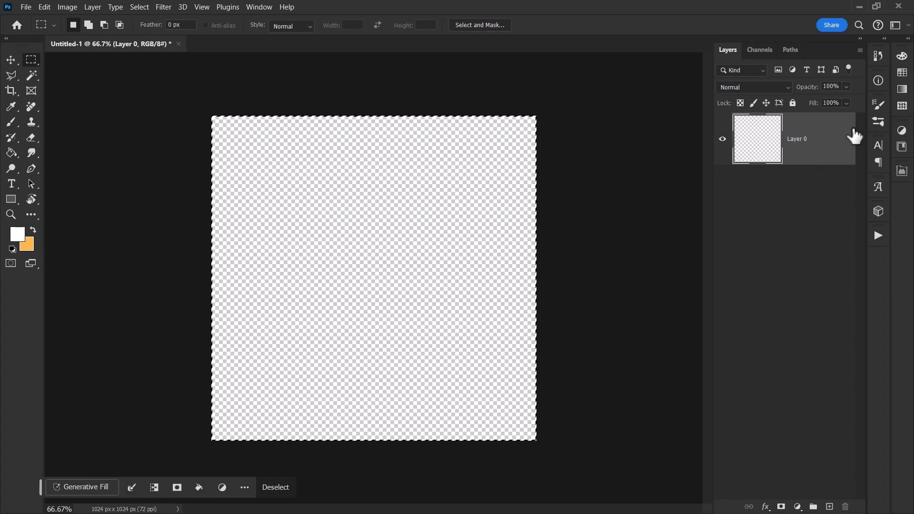
key(ctrl+d)
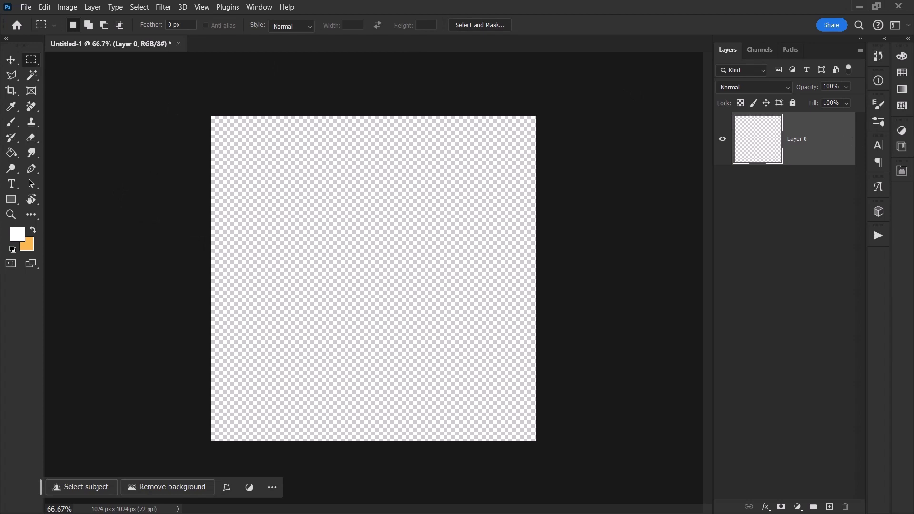
key(alt+Tab)
Select all 25 images in the dataset folder and drag them onto the Photoshop canvas
drag(119, 67, 321, 27)
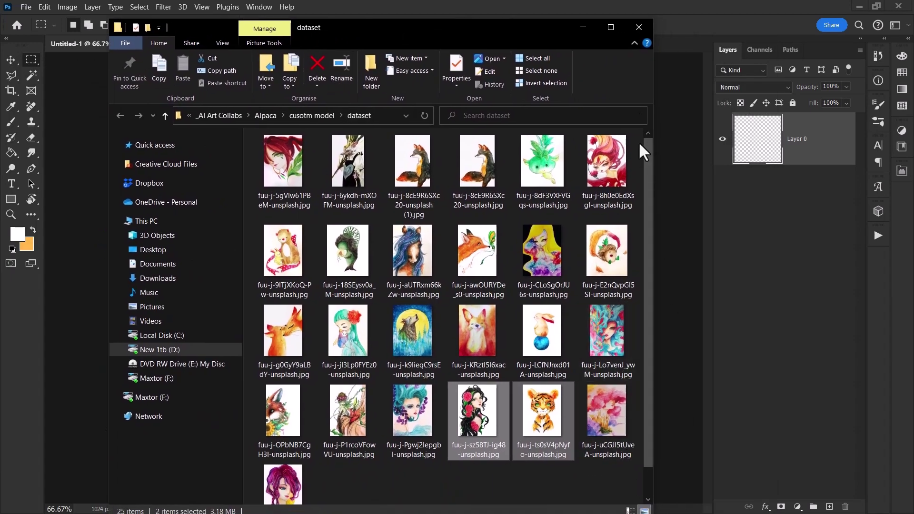
click(284, 162)
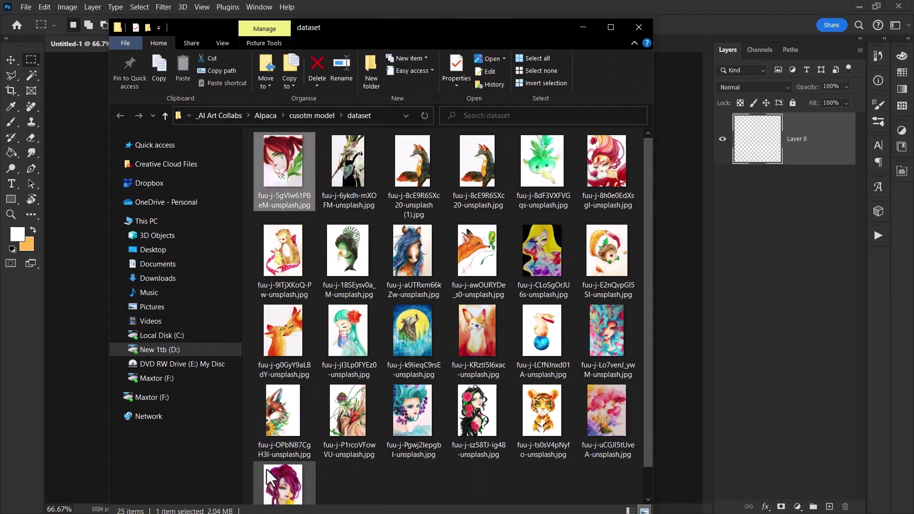
shift+click(267, 470)
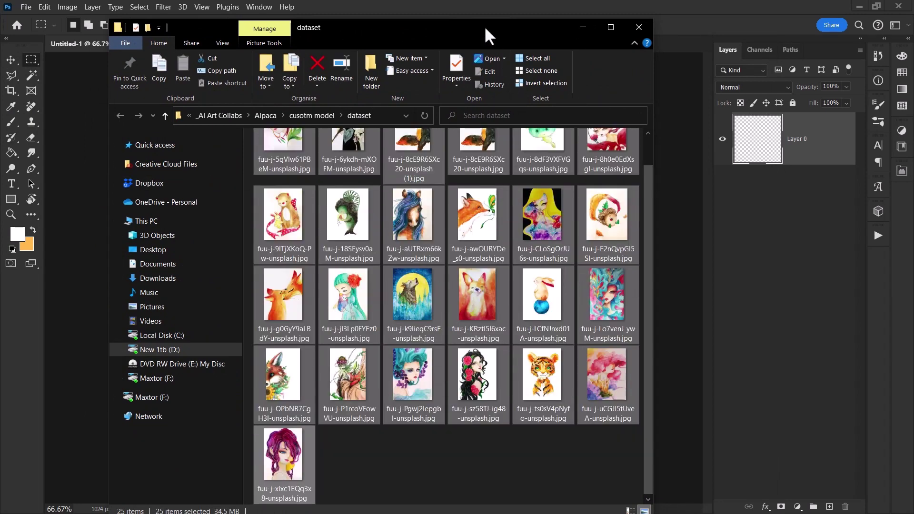
drag(484, 35, 123, 47)
drag(182, 233, 411, 277)
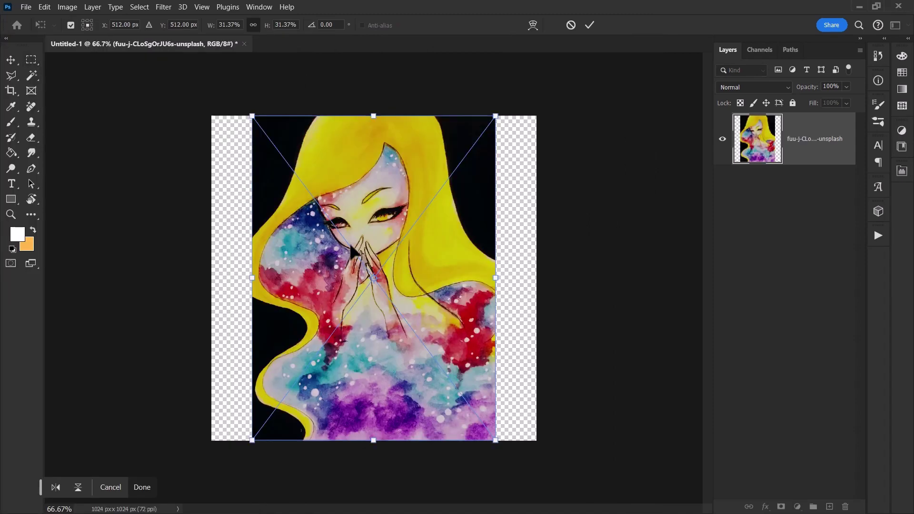
Scale the portrait illustration up to fill the canvas, shift it down, and commit it
drag(495, 442, 537, 496)
drag(251, 115, 190, 77)
drag(383, 128, 390, 181)
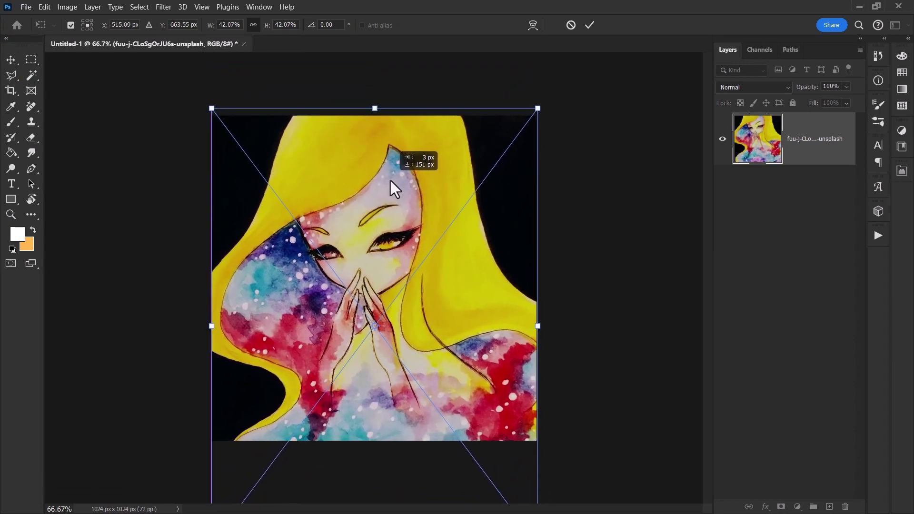
key(Return)
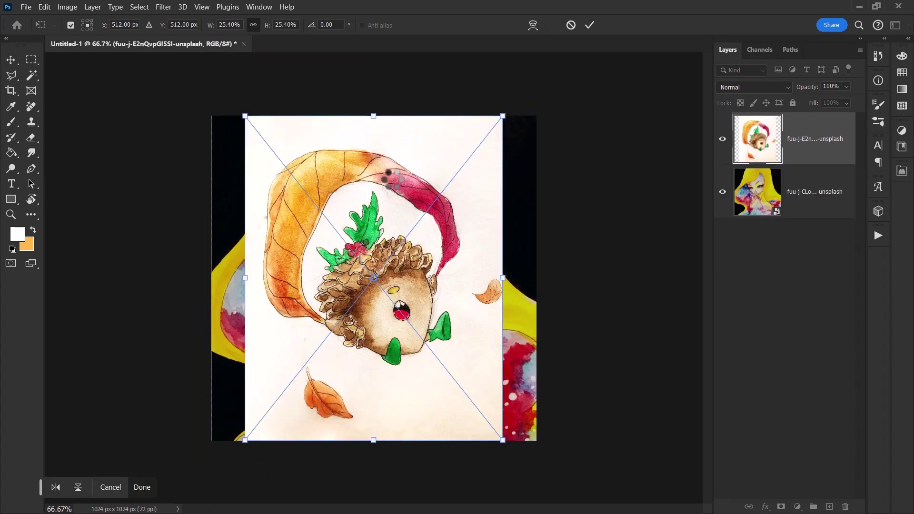
Enlarge the acorn illustration to cover the canvas, nudge it right and down, and commit
drag(503, 440, 505, 444)
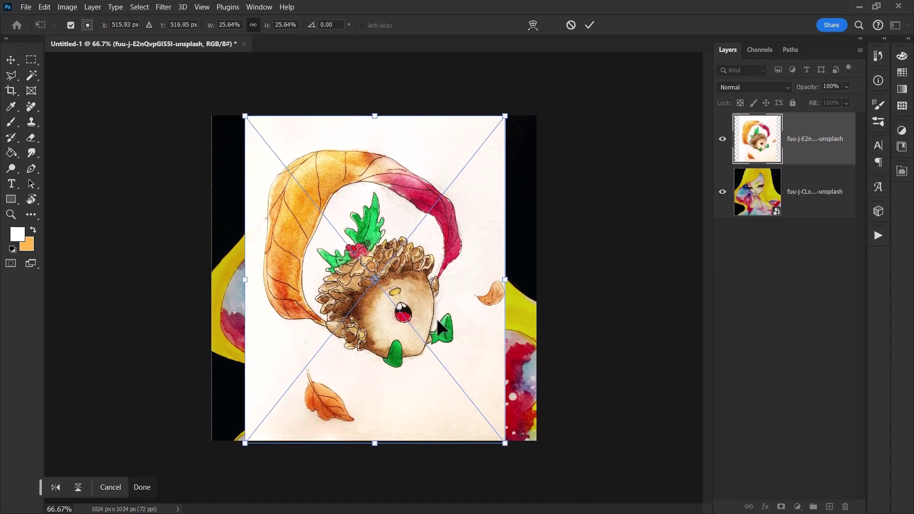
drag(242, 117, 223, 89)
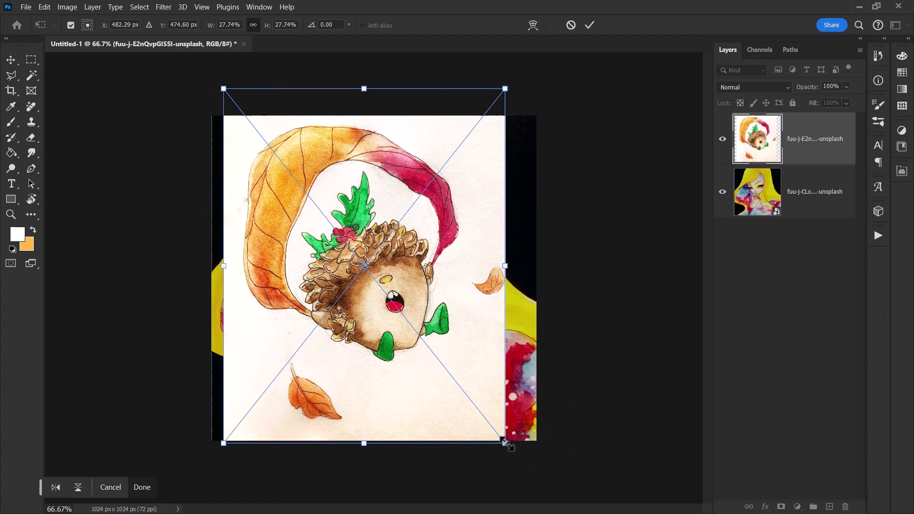
drag(506, 445, 519, 455)
drag(484, 398, 490, 398)
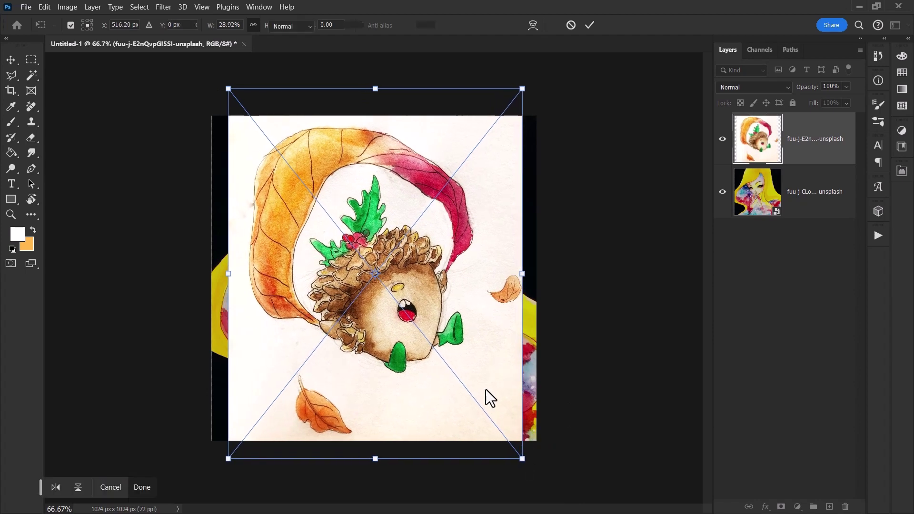
key(Return)
Scale the fox illustration to fill the canvas, move it down and left, and commit
drag(504, 115, 539, 117)
drag(251, 117, 211, 59)
drag(372, 149, 367, 184)
key(Return)
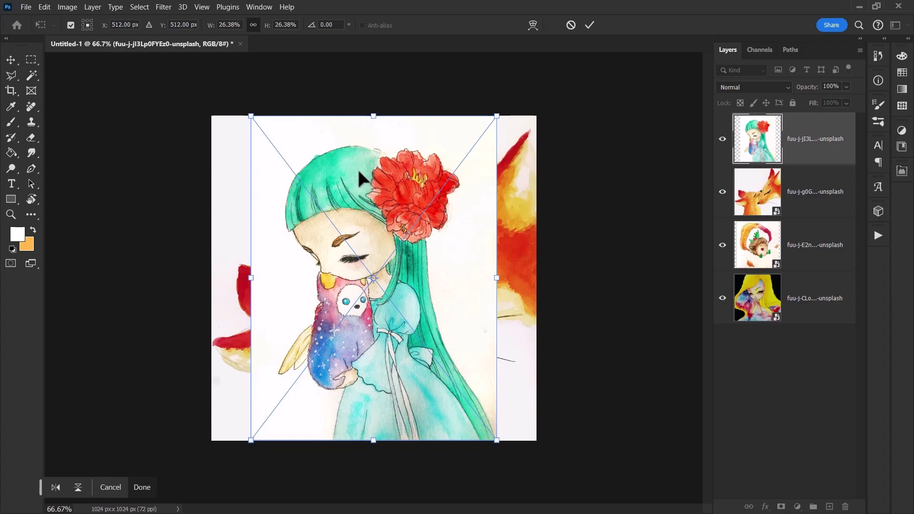
Scale and commit the remaining placed illustrations, including the bunny and horse paintings
key(Return)
drag(535, 491, 526, 474)
key(Return)
key(Return)
drag(519, 81, 506, 98)
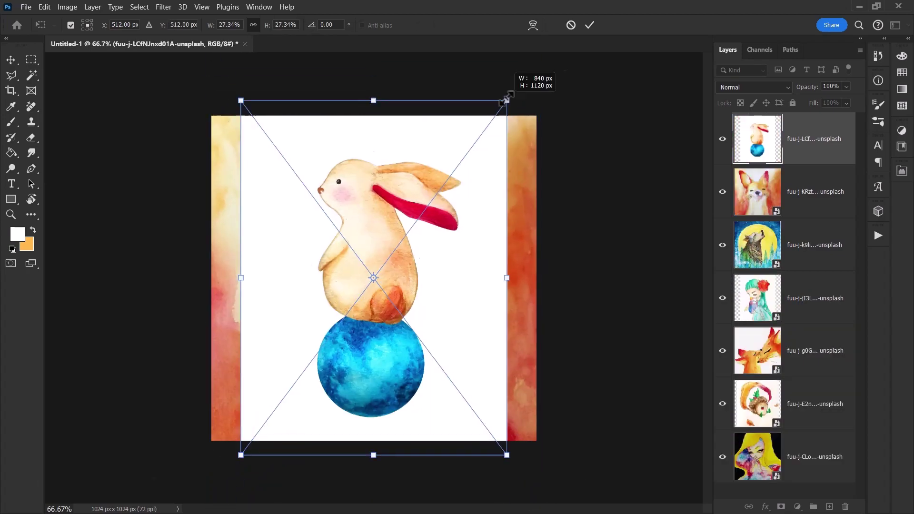
key(Return)
key(Return)
key(Return)
key(Return)
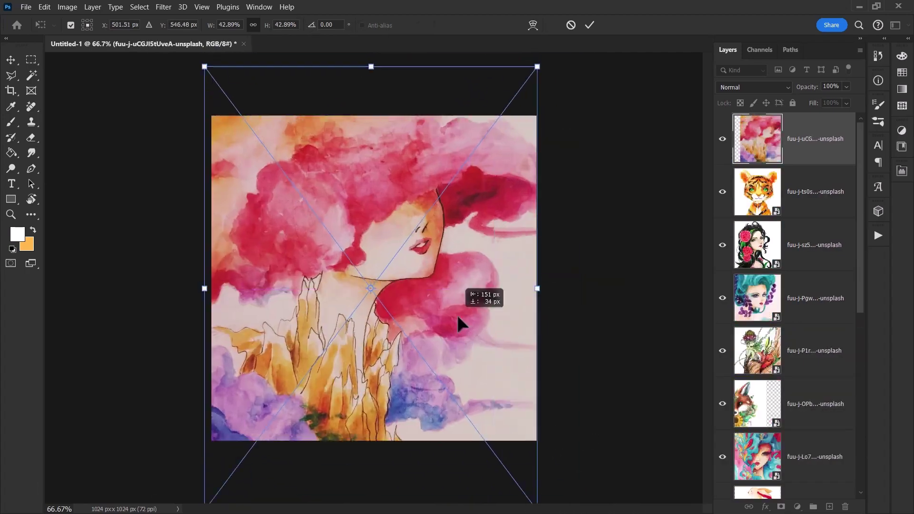
key(Return)
key(Return)
key(Return)
key(Return)
key(Return)
key(Return)
key(Return)
key(Return)
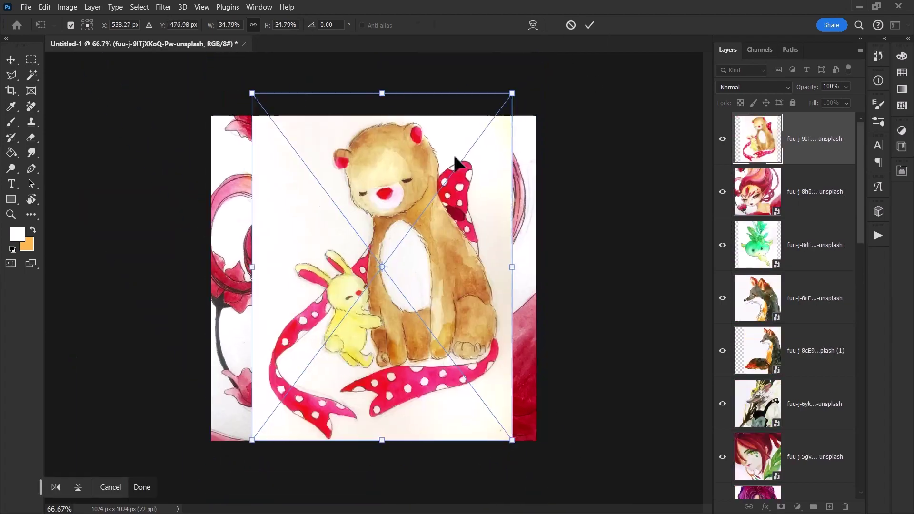
drag(516, 326, 516, 328)
key(Return)
key(Return)
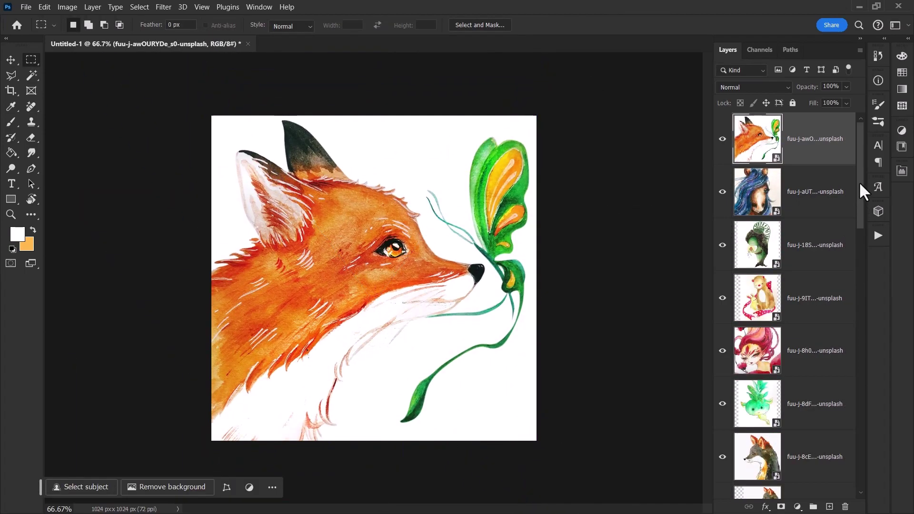
Select every layer from the bottom yellow-haired girl layer up to the top fox layer
drag(859, 181, 861, 483)
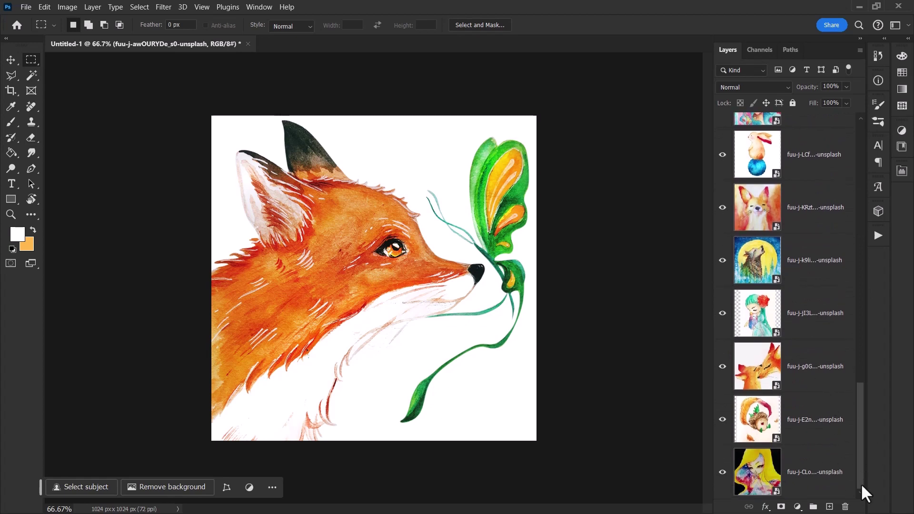
click(832, 476)
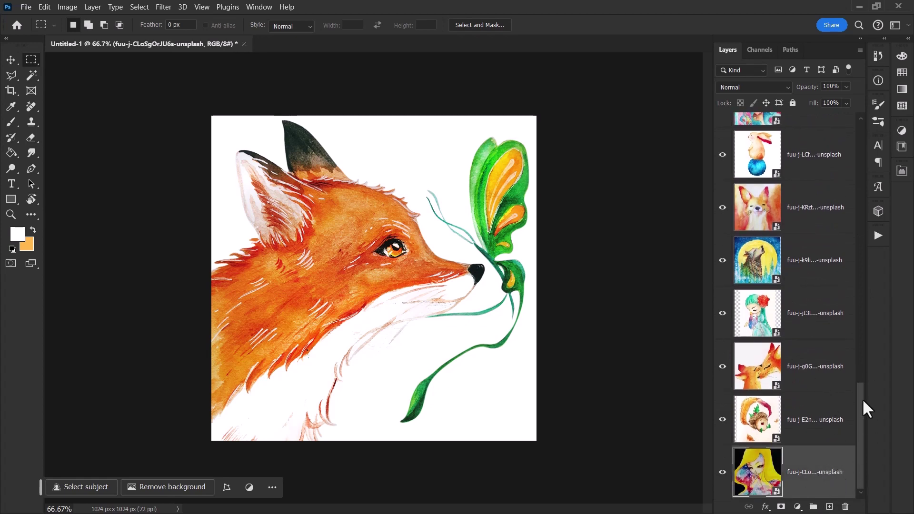
drag(857, 442, 864, 416)
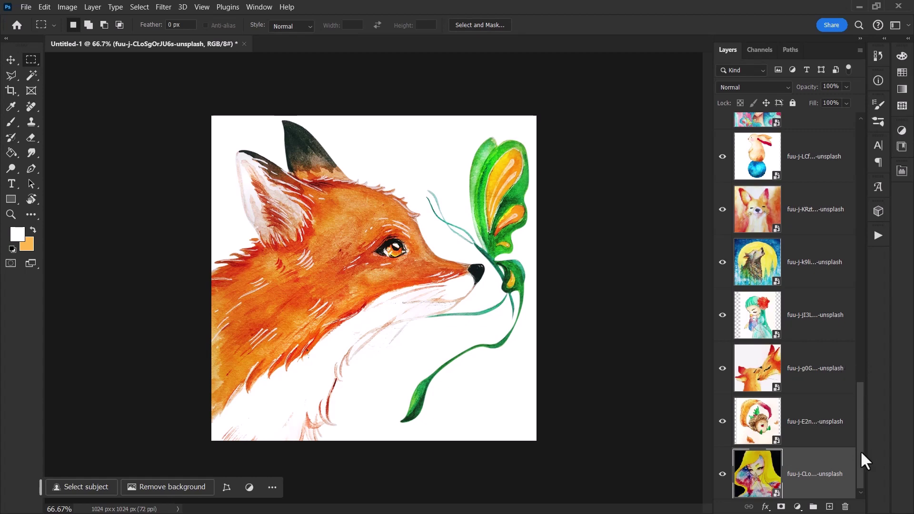
drag(860, 450, 863, 167)
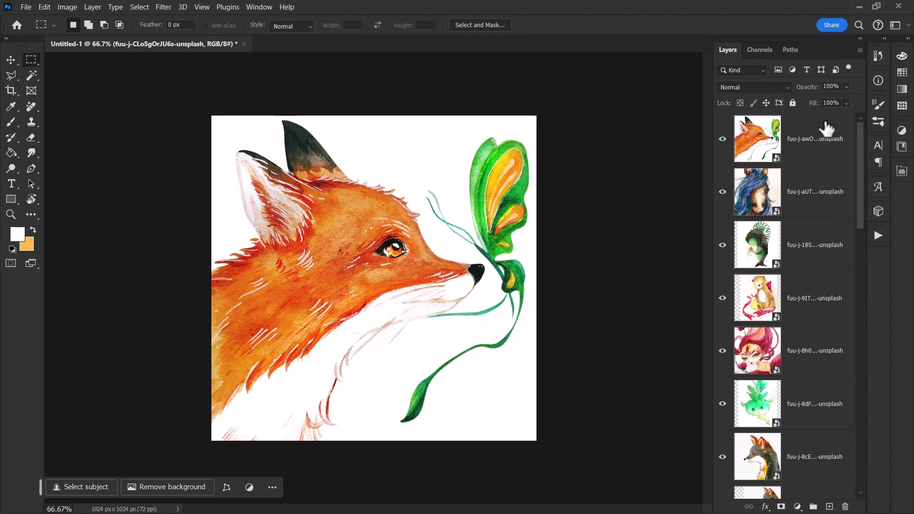
shift+click(826, 138)
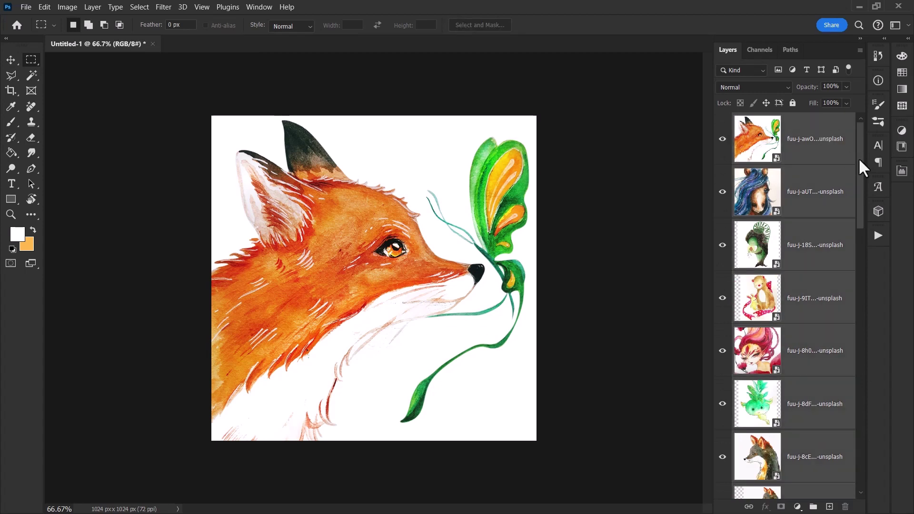
drag(860, 159, 869, 116)
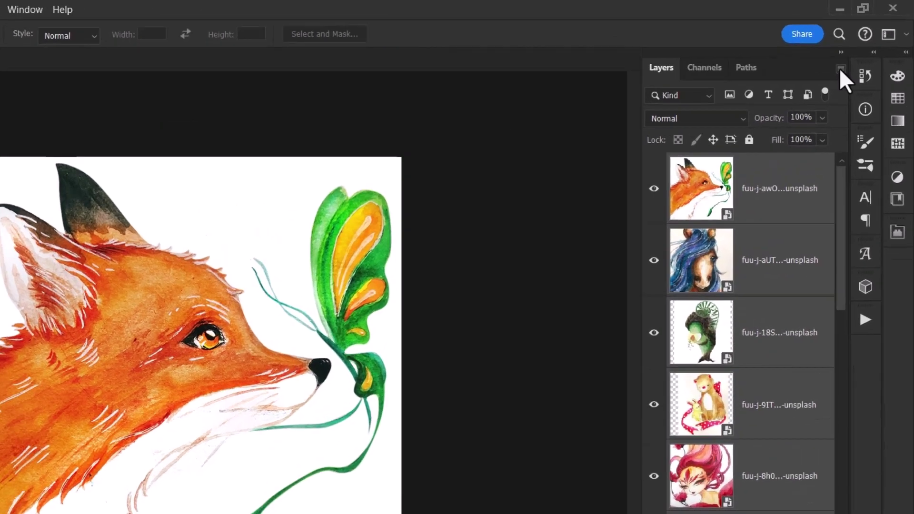
Open Export As from the Layers panel menu and review the listed illustration layers
click(840, 68)
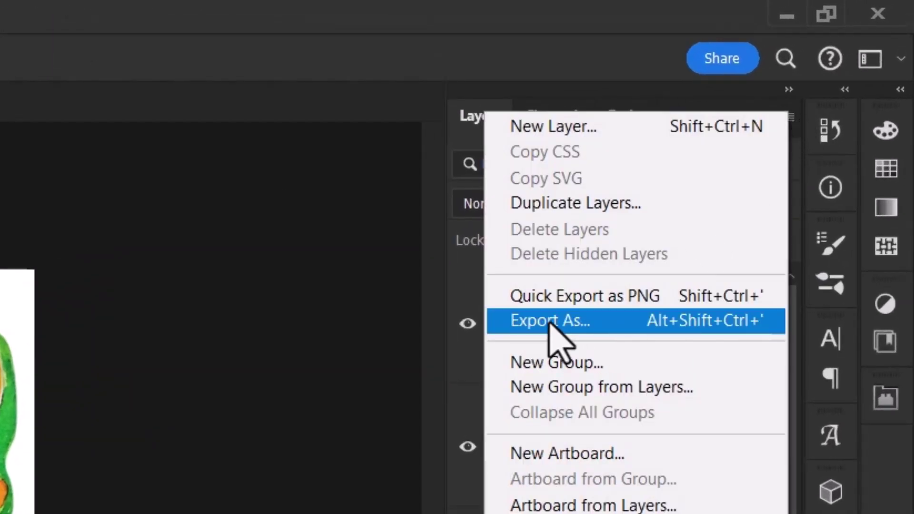
click(574, 322)
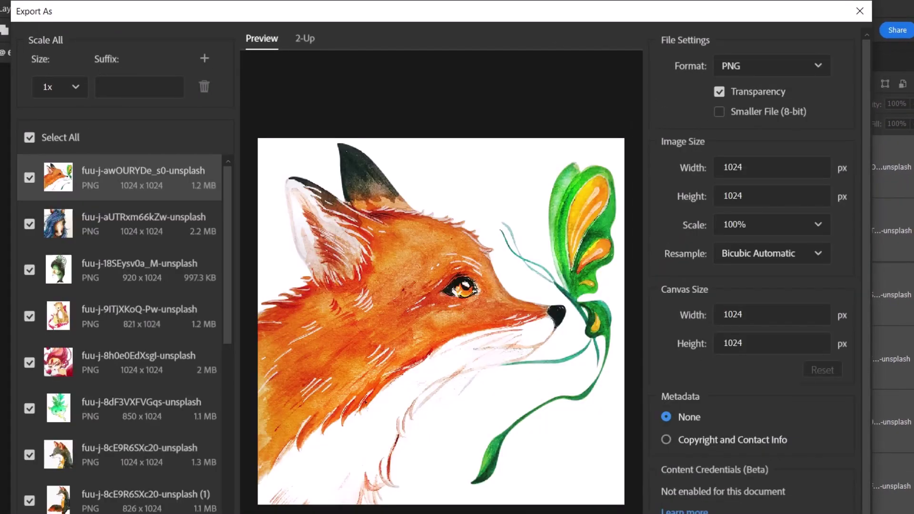
drag(225, 240, 225, 478)
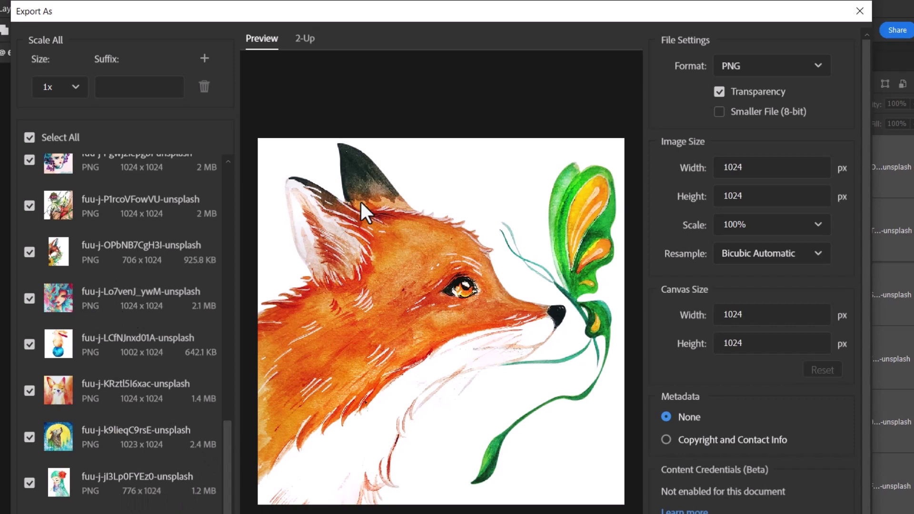
drag(227, 438, 219, 143)
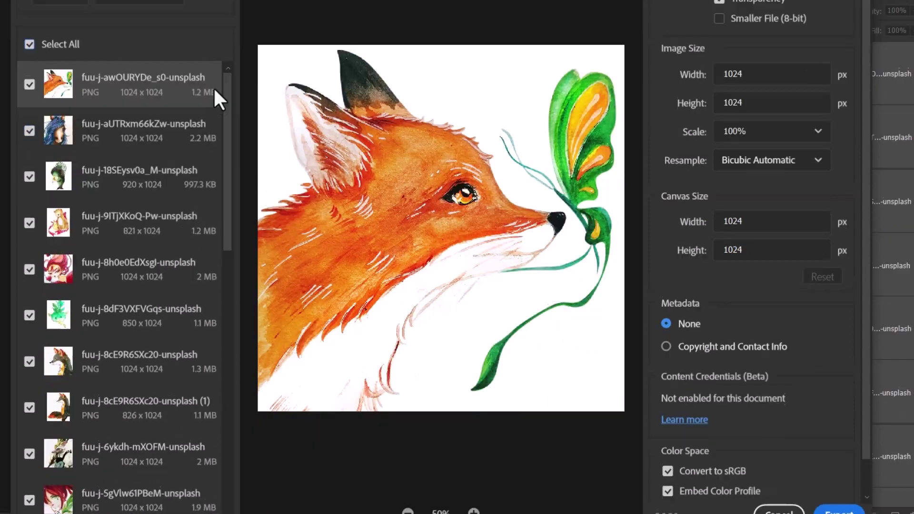
drag(220, 185, 172, 513)
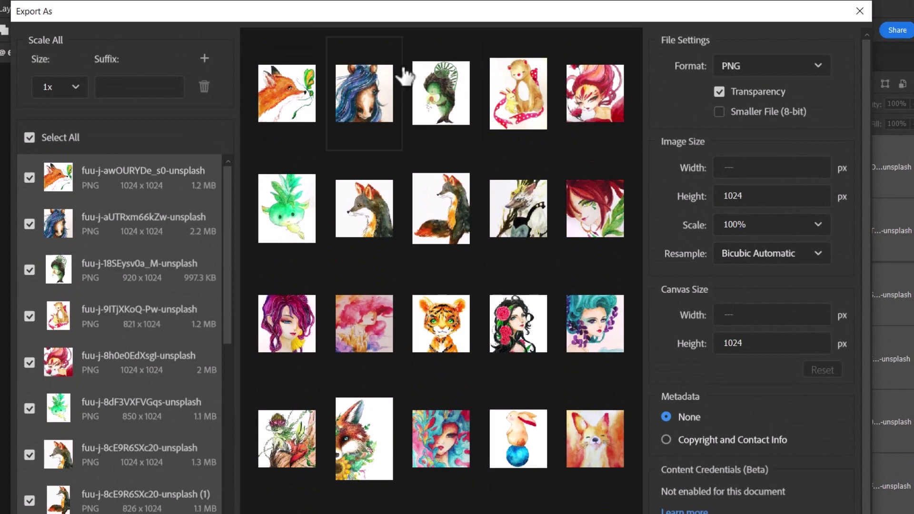
Clear the Export As canvas width field and switch the format from PNG to JPG
click(734, 317)
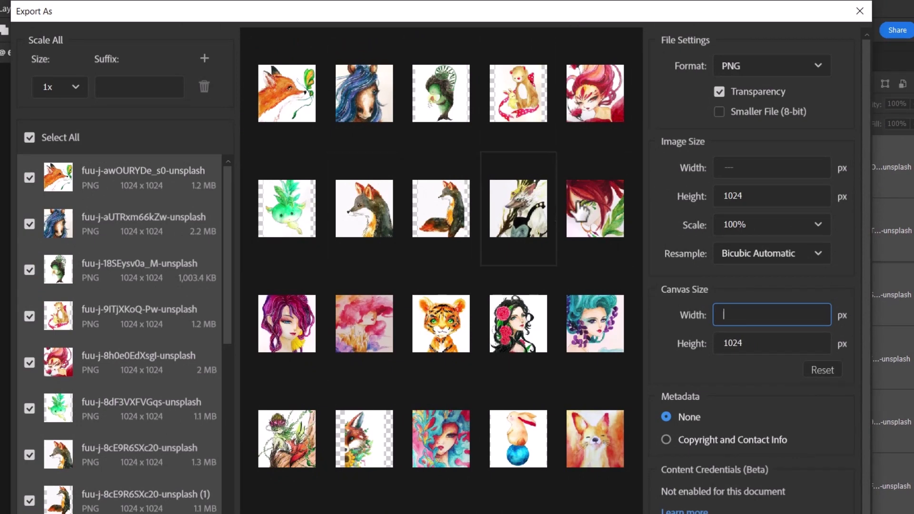
click(731, 67)
click(745, 128)
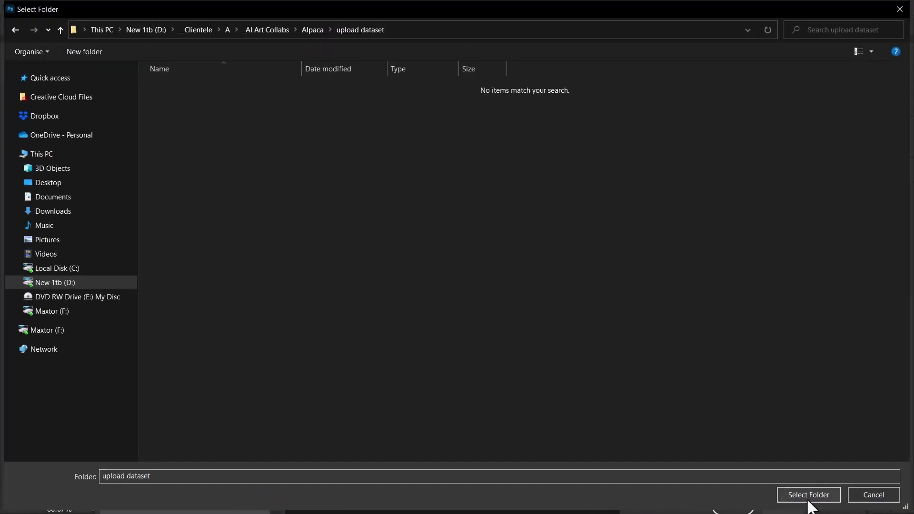
Confirm the upload dataset folder as the export destination
click(809, 493)
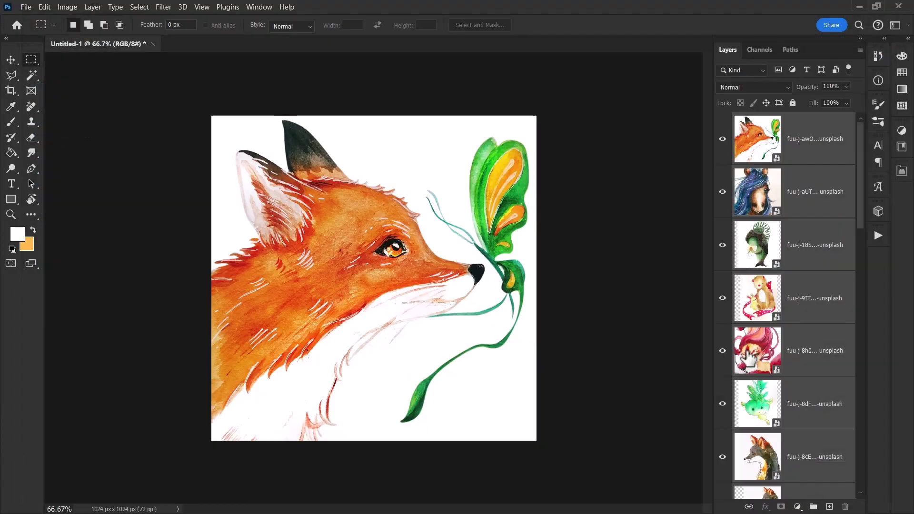